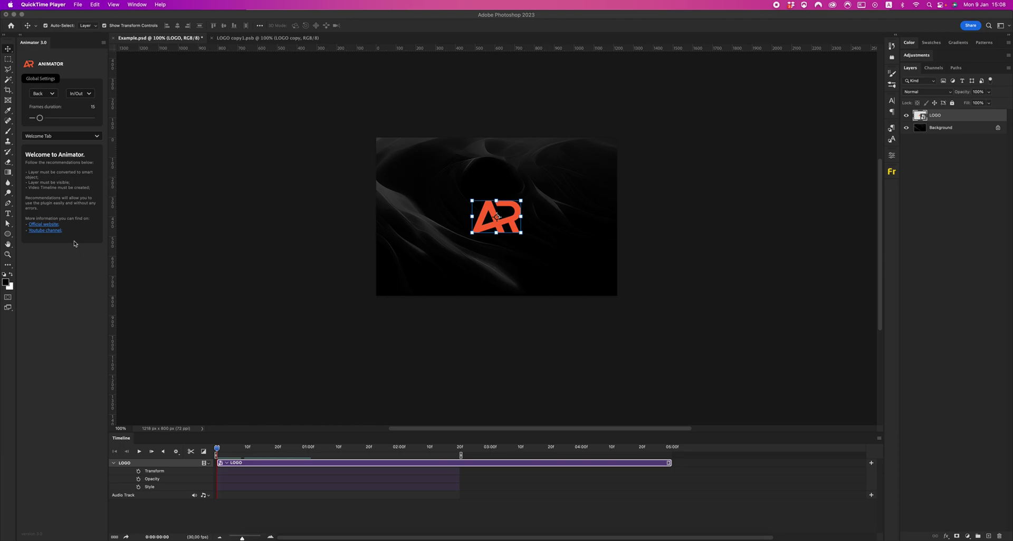
# Switch the Animator panel dropdown from Welcome Tab to Custom Presets
pyautogui.click(58, 136)
pyautogui.click(57, 189)
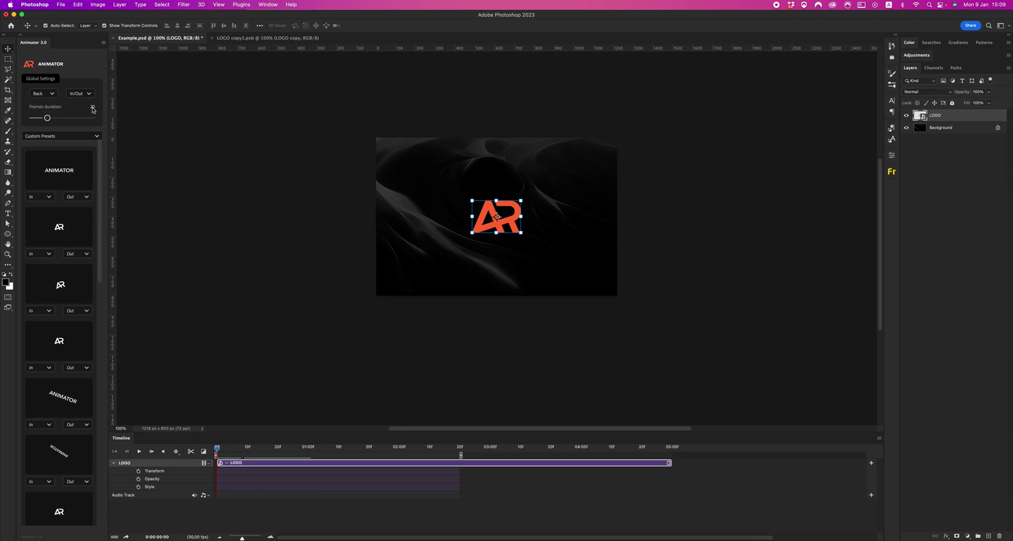
# Trial the second preset sliding in from the right, preview it, then delete its keyframes
pyautogui.click(48, 255)
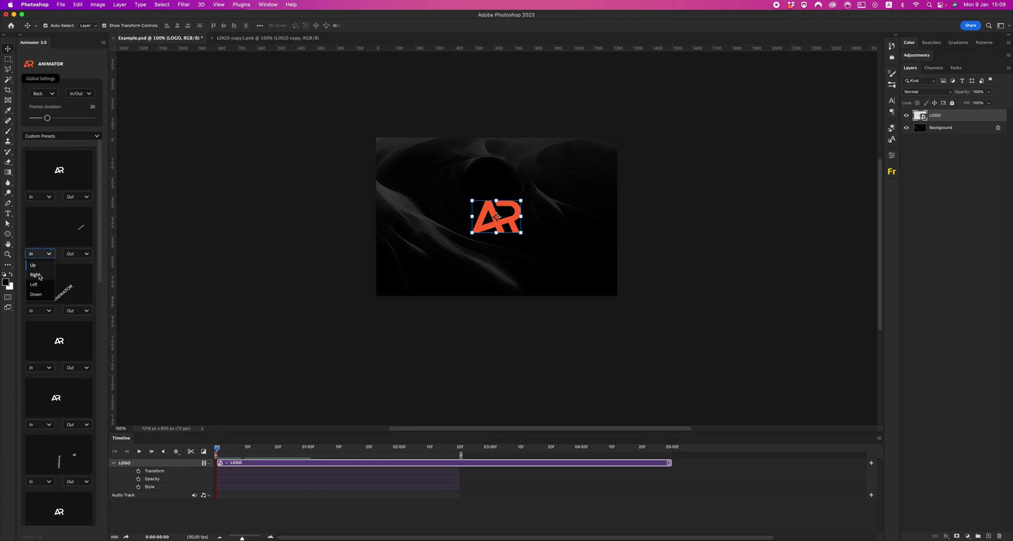
pyautogui.click(35, 275)
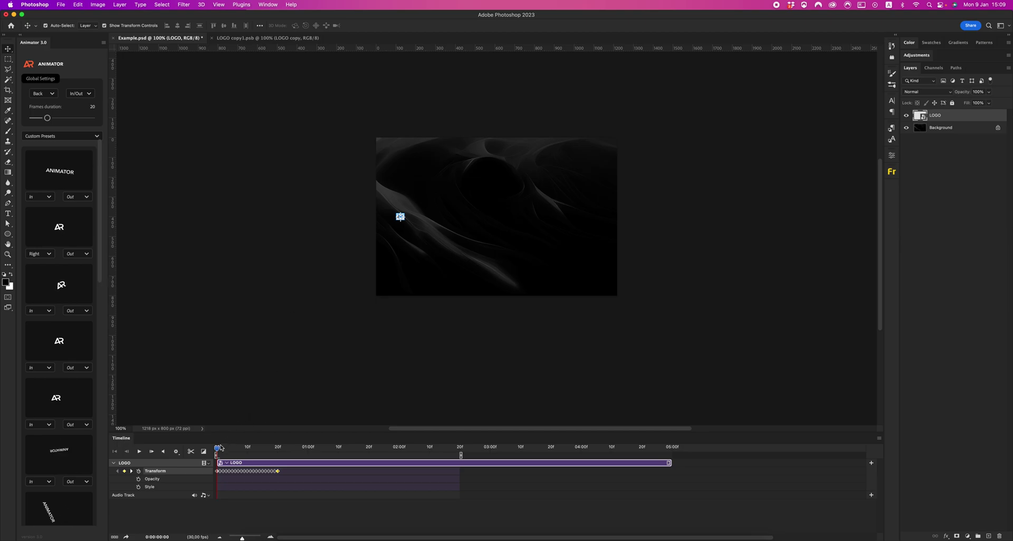
pyautogui.moveTo(264, 450)
pyautogui.mouseDown()
pyautogui.moveTo(253, 449)
pyautogui.moveTo(278, 449)
pyautogui.moveTo(214, 481)
pyautogui.mouseUp()
pyautogui.press('Delete')
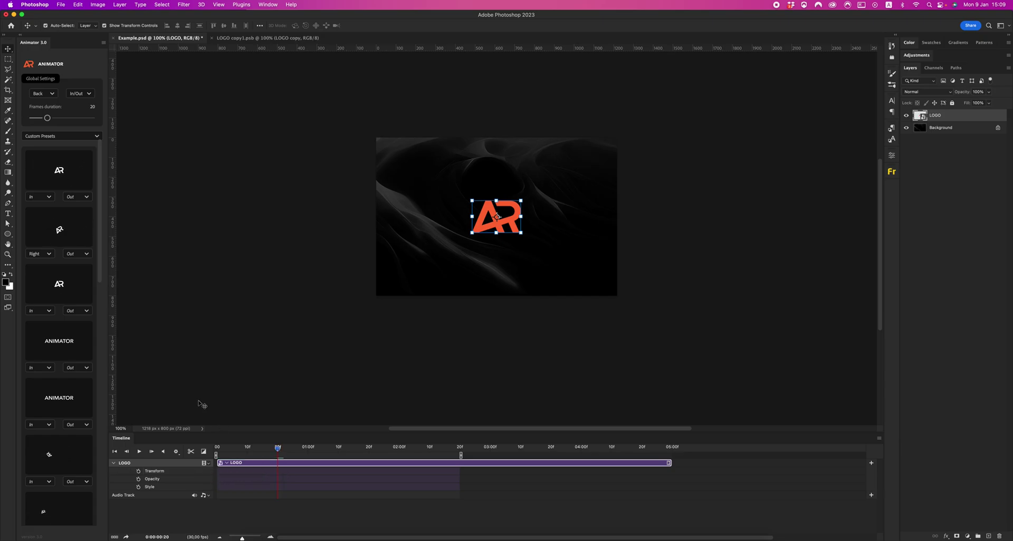
pyautogui.click(40, 253)
# Apply the fourth preset entering from the right and move its keyframes to the clip start
pyautogui.click(47, 366)
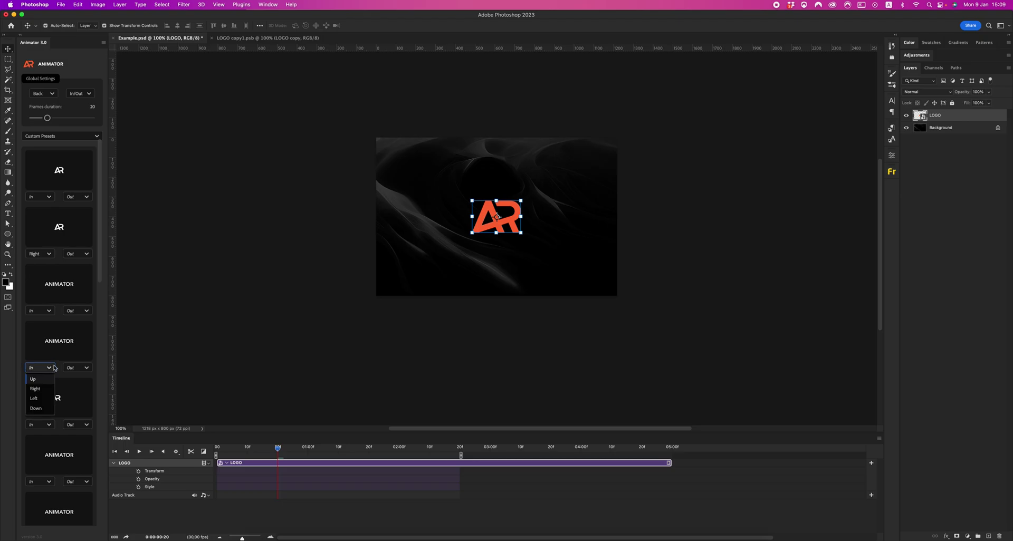
pyautogui.click(42, 391)
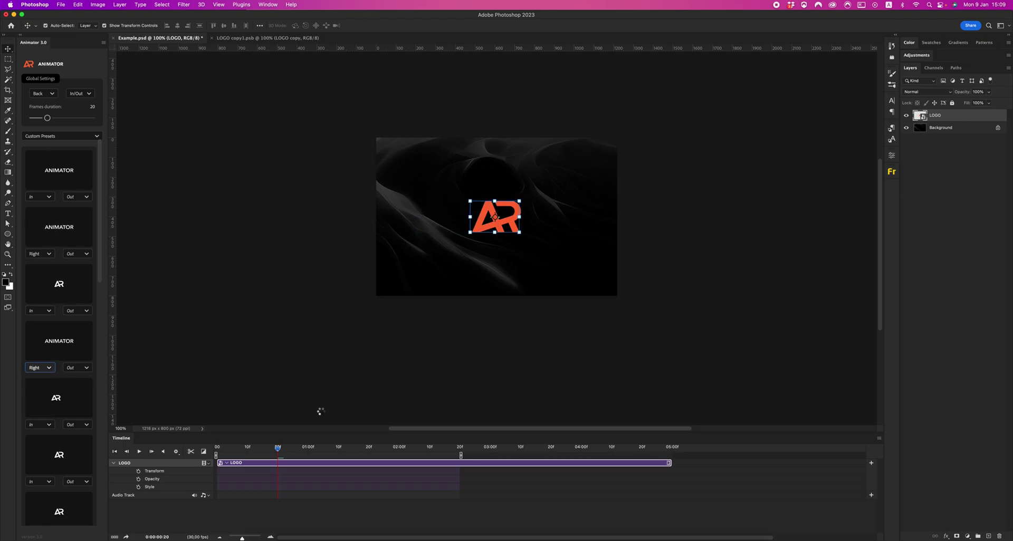
pyautogui.moveTo(278, 448); pyautogui.dragTo(311, 448)
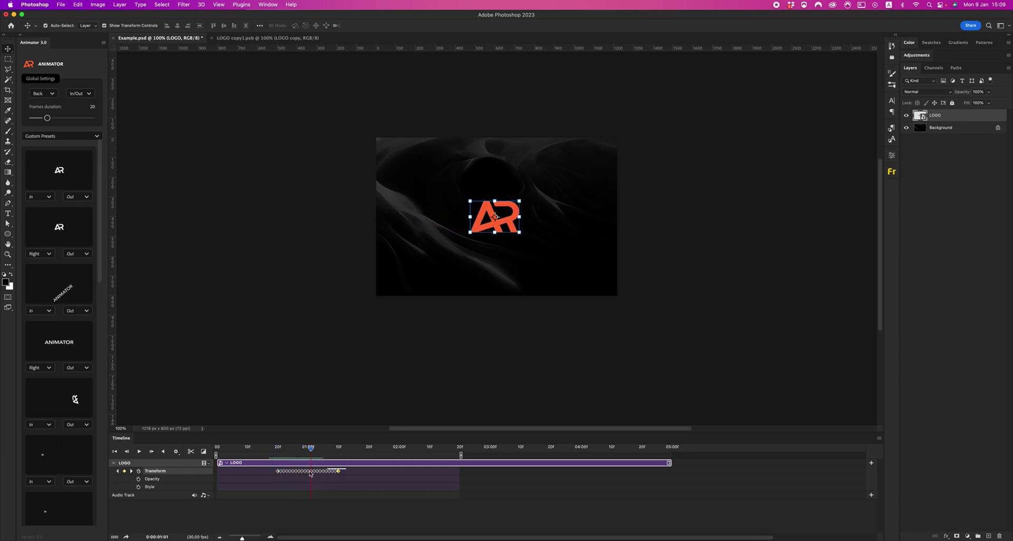
pyautogui.moveTo(327, 481); pyautogui.dragTo(238, 470)
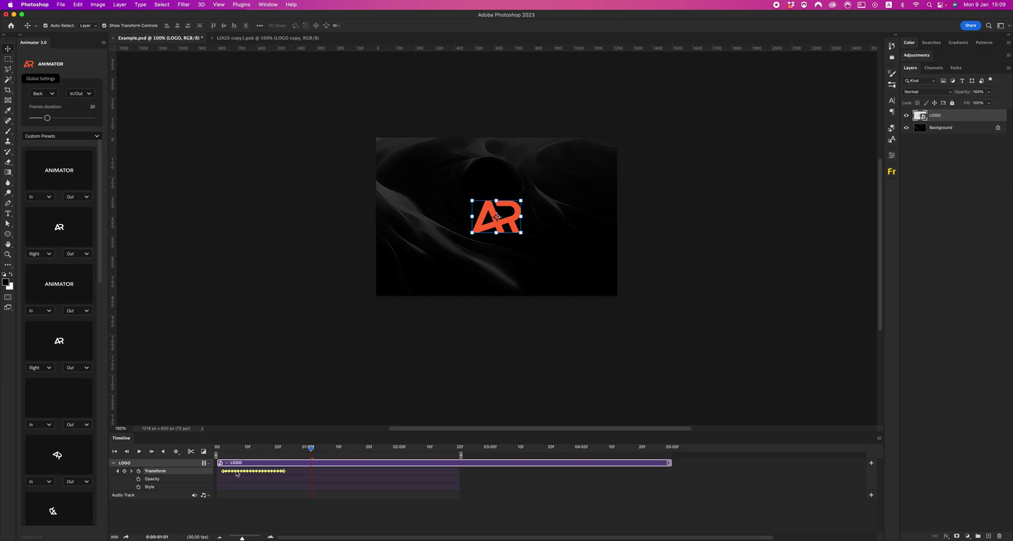
pyautogui.moveTo(237, 472); pyautogui.dragTo(231, 471)
pyautogui.click(286, 448)
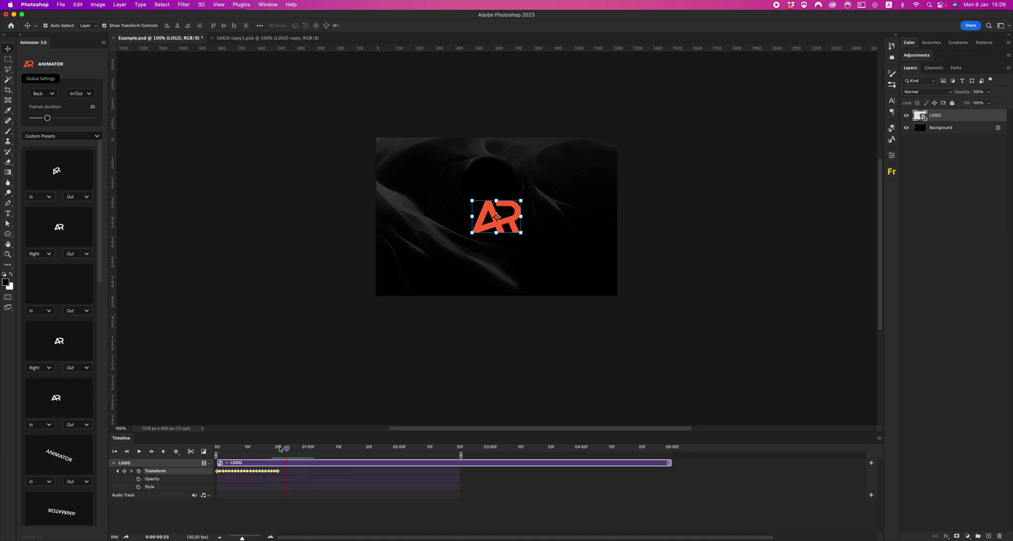
pyautogui.moveTo(280, 448); pyautogui.dragTo(319, 449)
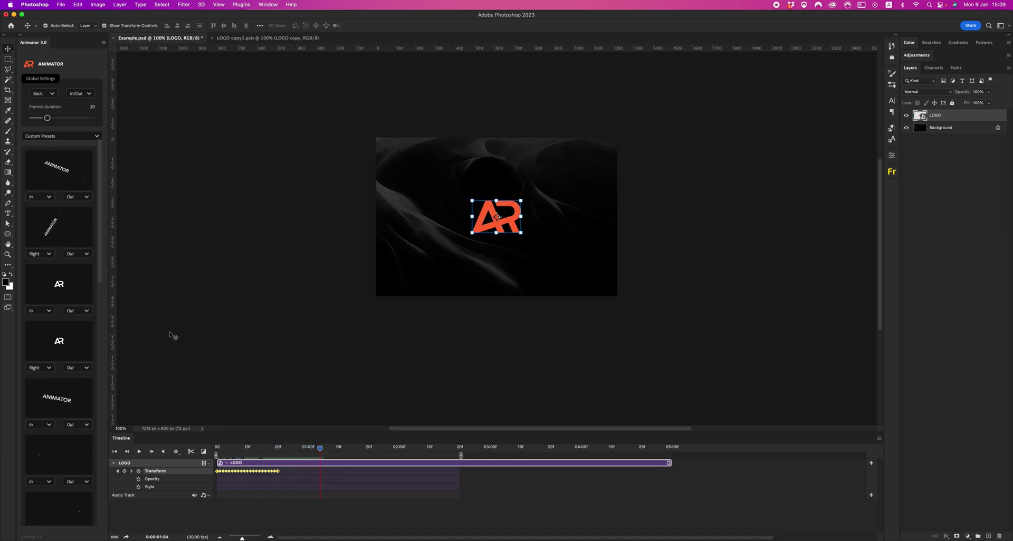
# Add a slide-out-right exit with the second preset and start opacity keyframes
pyautogui.click(80, 258)
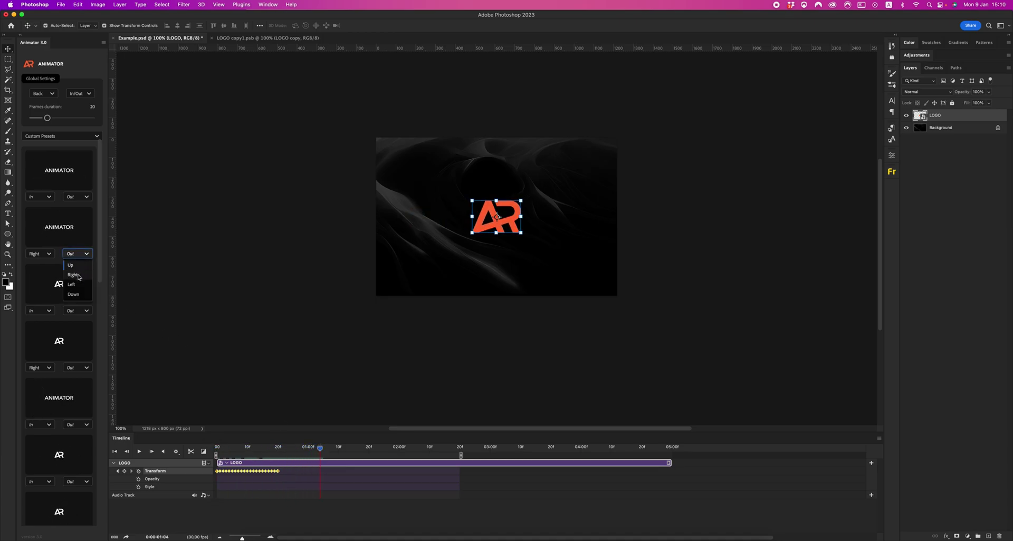
pyautogui.click(78, 275)
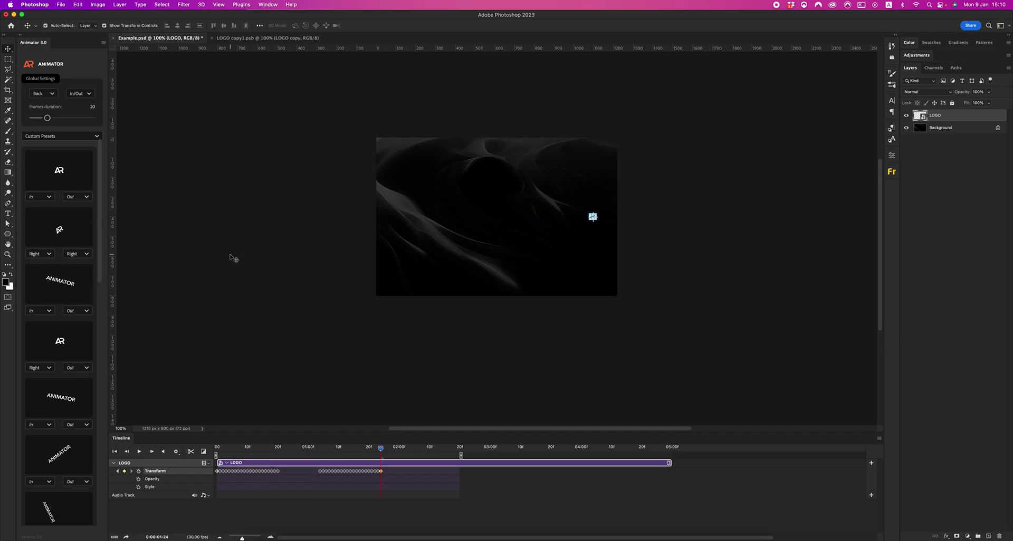
pyautogui.moveTo(380, 448); pyautogui.dragTo(185, 446)
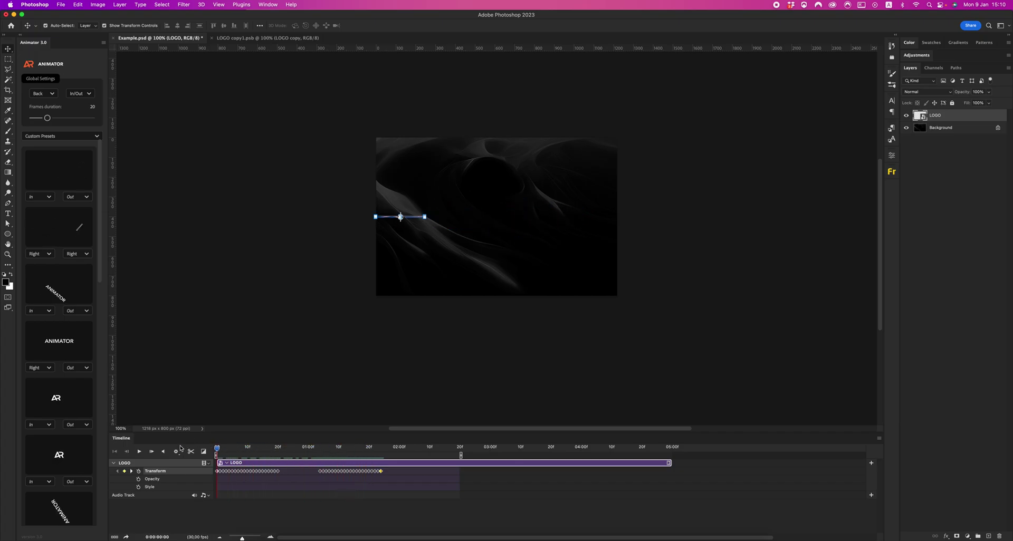
pyautogui.click(138, 479)
pyautogui.moveTo(217, 479); pyautogui.dragTo(238, 479)
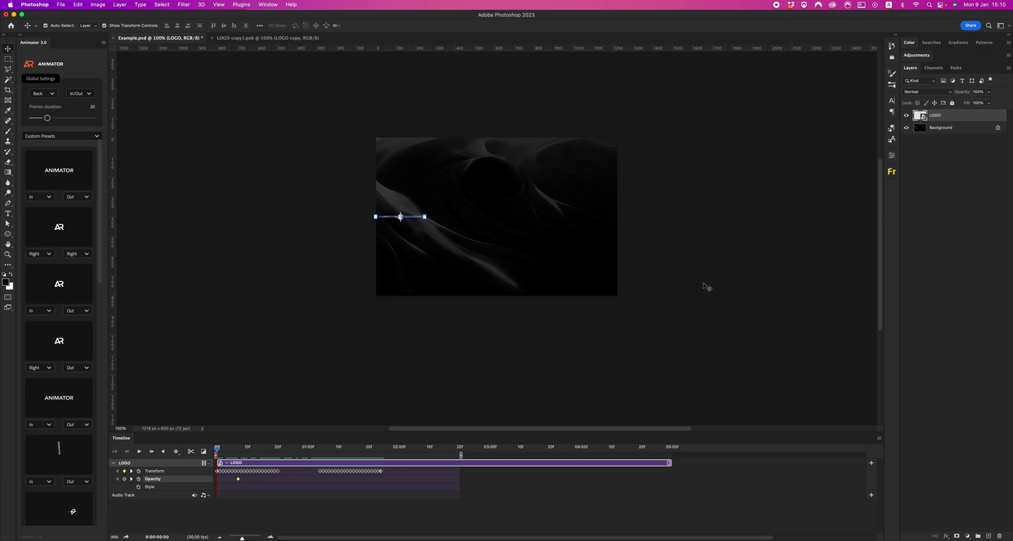
# Set opacity to 0% at the start, add opacity keys at 01:18 and 01:24, and play
pyautogui.moveTo(988, 94); pyautogui.dragTo(769, 131)
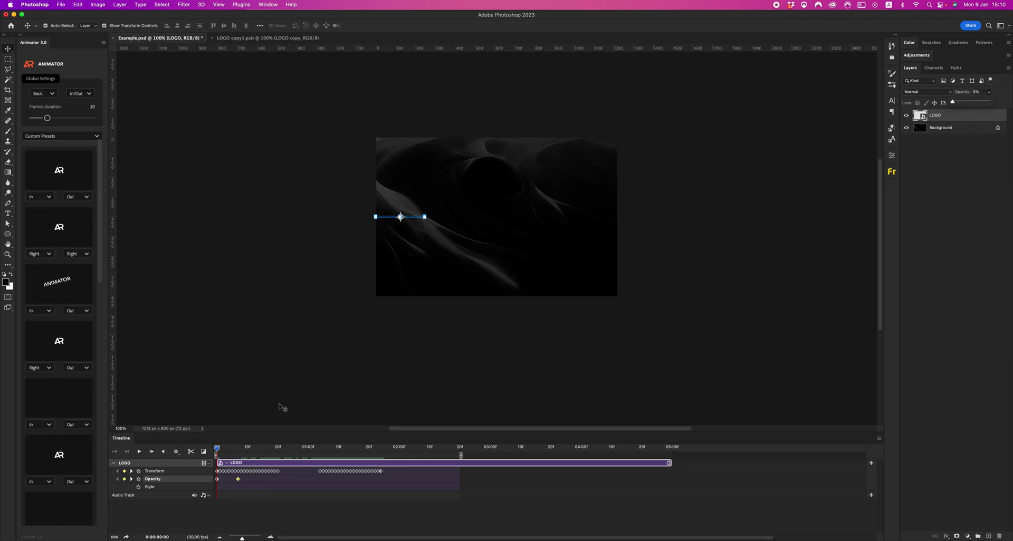
pyautogui.click(361, 456)
pyautogui.click(124, 479)
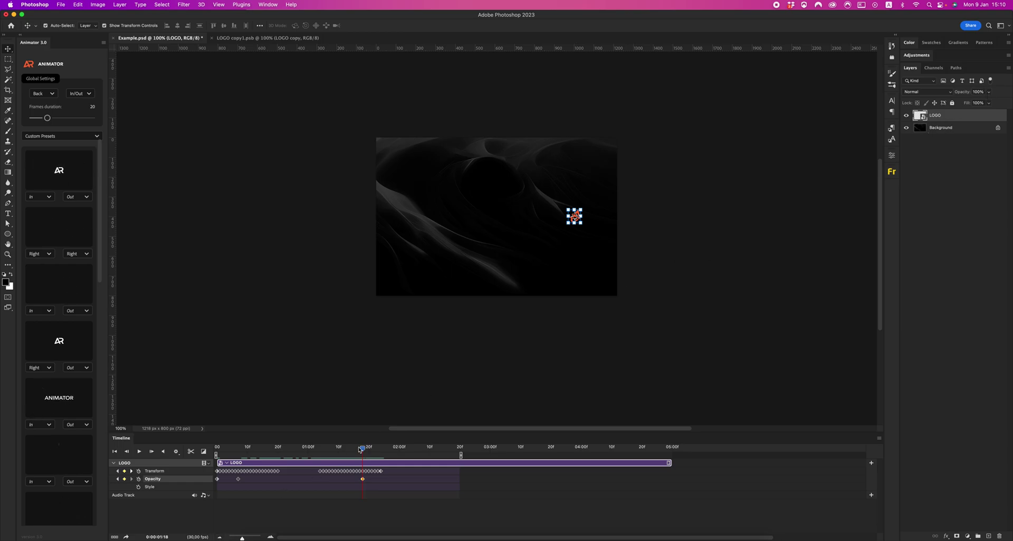
pyautogui.click(381, 448)
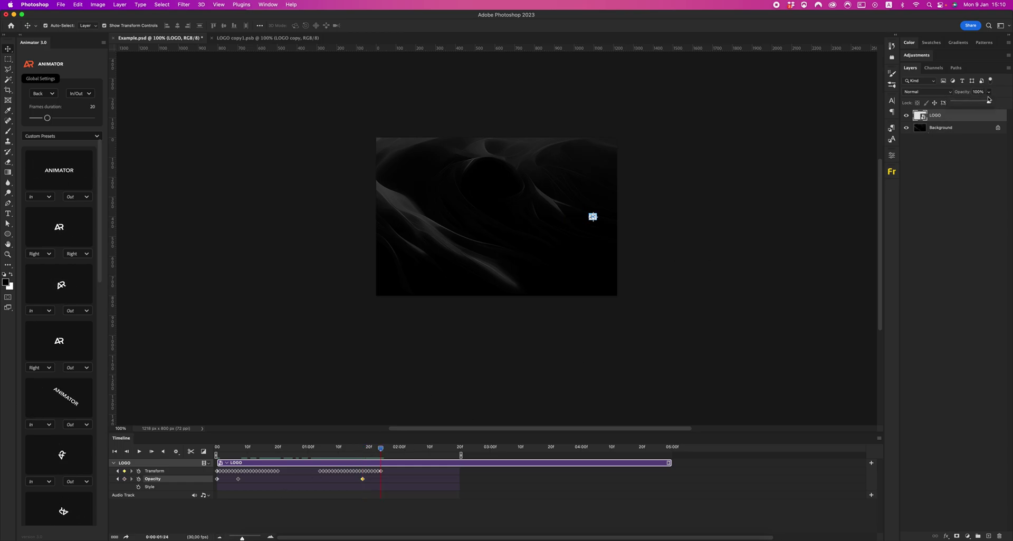
pyautogui.click(198, 433)
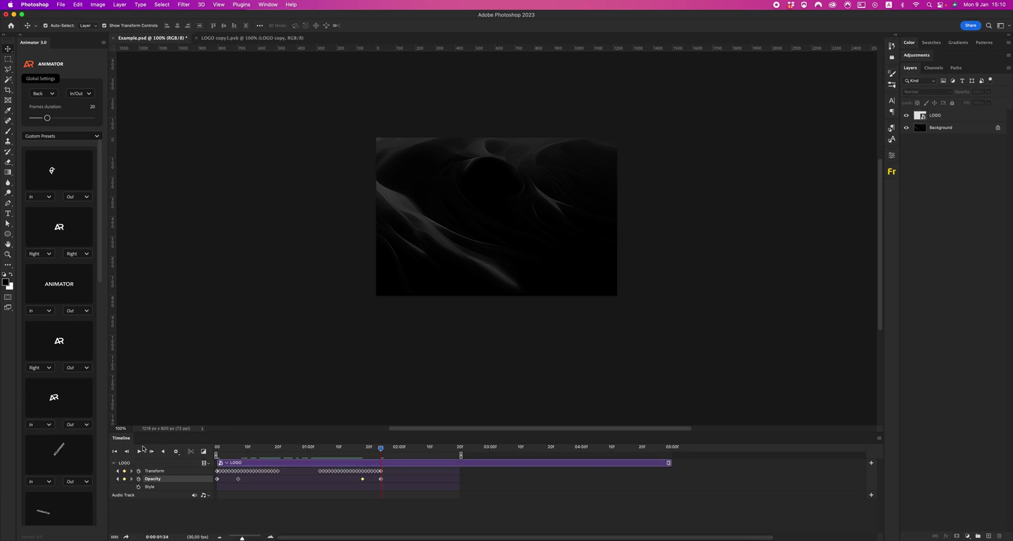
pyautogui.press('space')
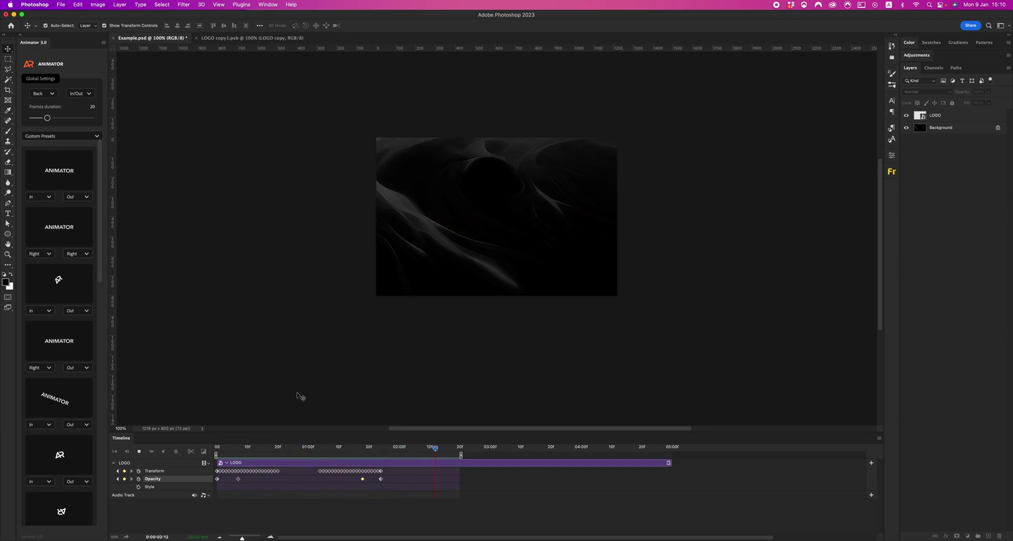
# Stop playback near 01:00 with the logo centred and fully opaque
pyautogui.click(302, 448)
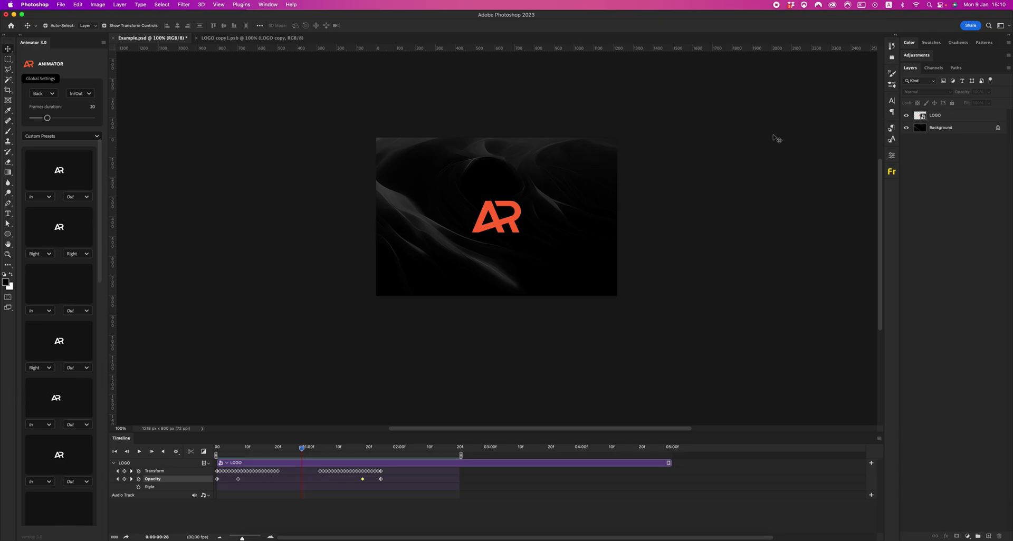
# Rotate the logo upside down inside the LOGO smart object, save it, and preview
pyautogui.doubleClick(921, 115)
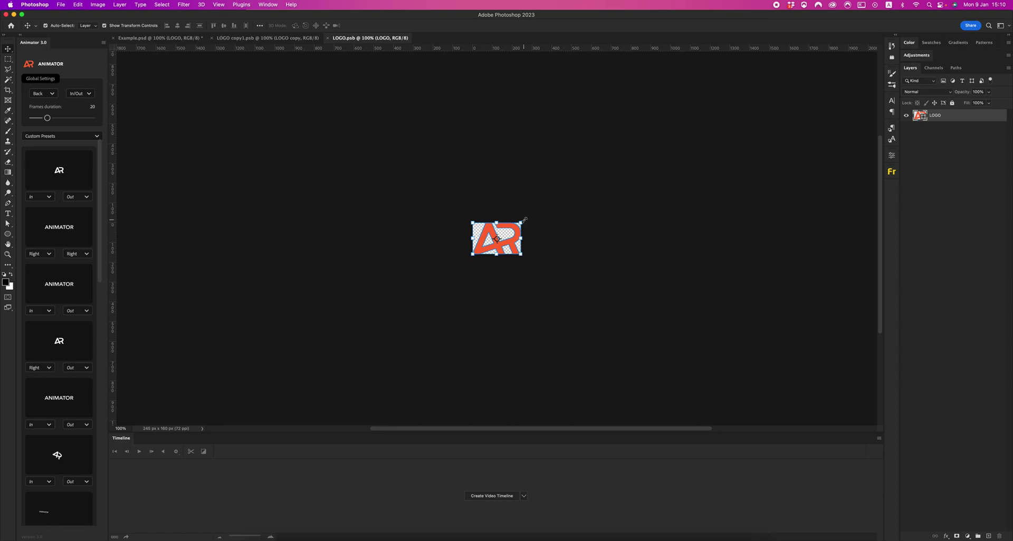
pyautogui.moveTo(524, 219); pyautogui.dragTo(419, 284)
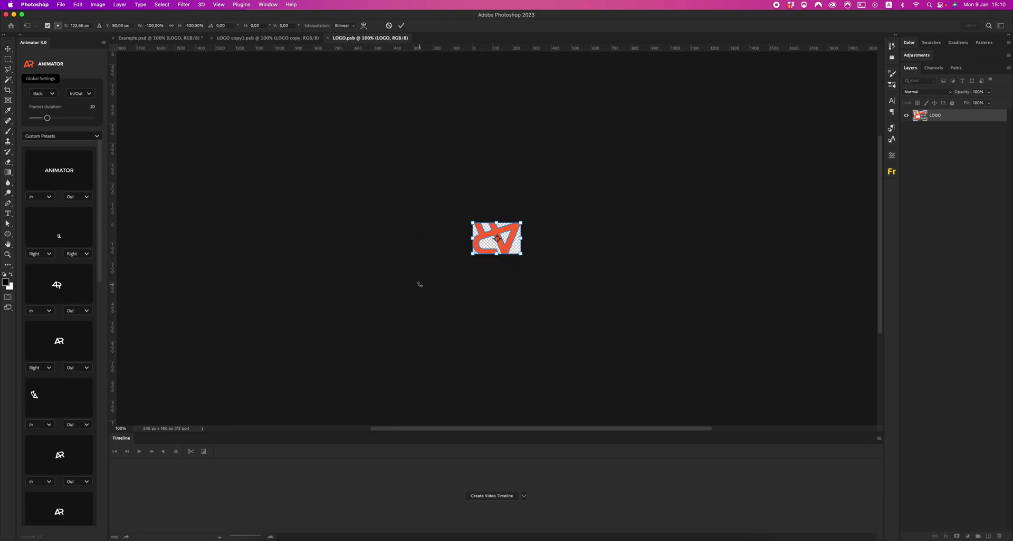
pyautogui.press('Return')
pyautogui.press('super+s')
pyautogui.press('super+w')
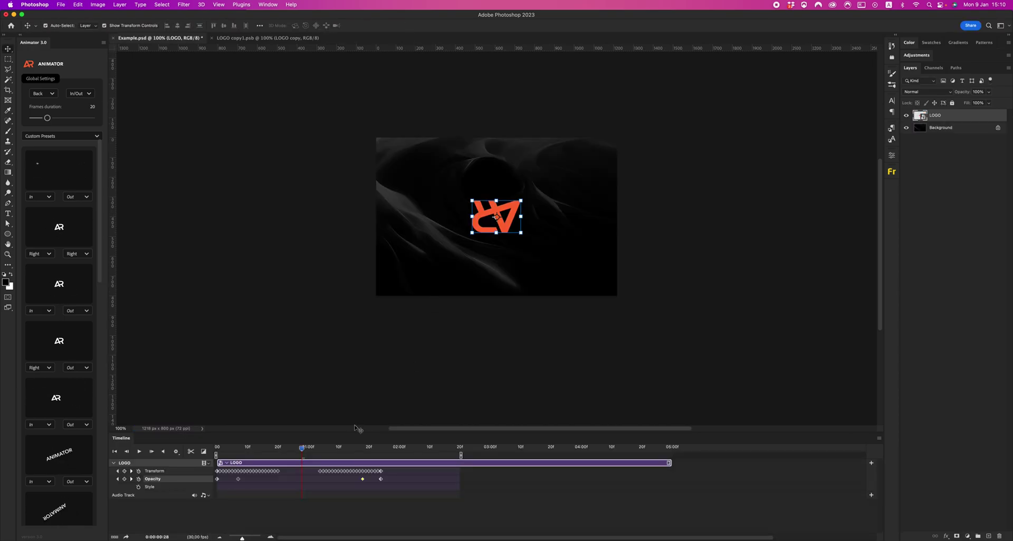
pyautogui.moveTo(298, 452)
pyautogui.mouseDown()
pyautogui.moveTo(364, 451)
pyautogui.moveTo(298, 449)
pyautogui.mouseUp()
# Rotate the smart object's logo back so AR reads upright
pyautogui.doubleClick(920, 116)
pyautogui.moveTo(521, 218); pyautogui.dragTo(441, 274)
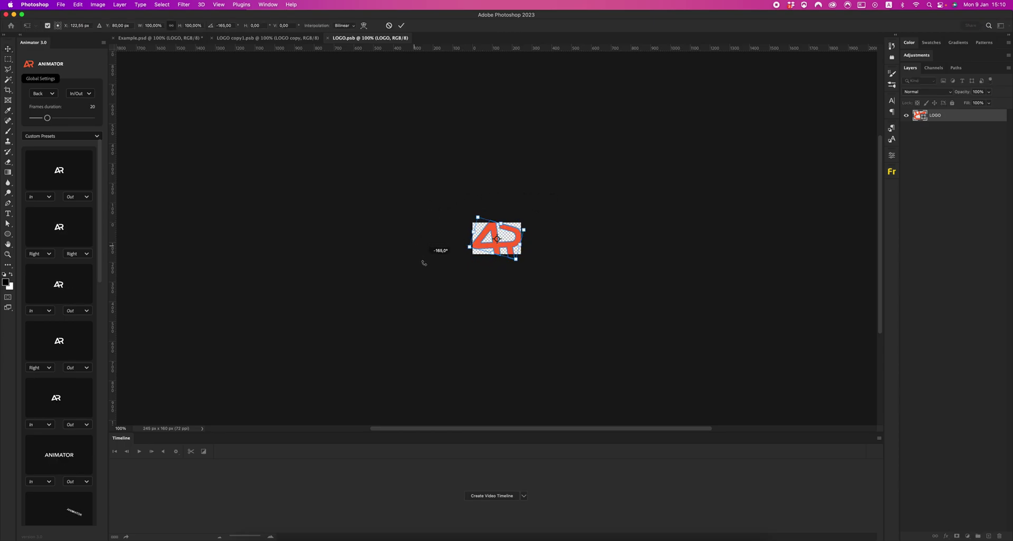
pyautogui.press('Return')
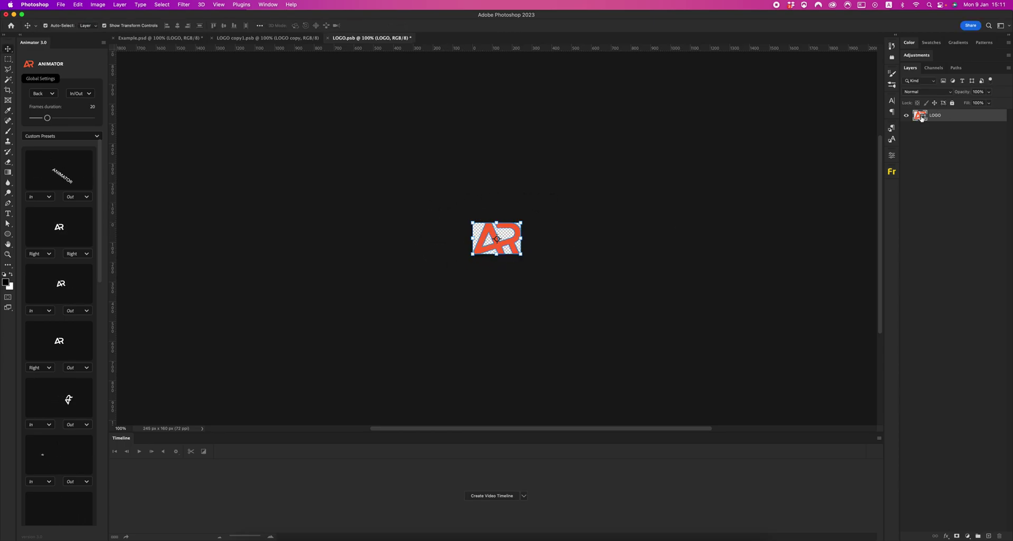
# Recolour the logo fill purple, save and close the smart object, and preview
pyautogui.doubleClick(920, 117)
pyautogui.click(716, 415)
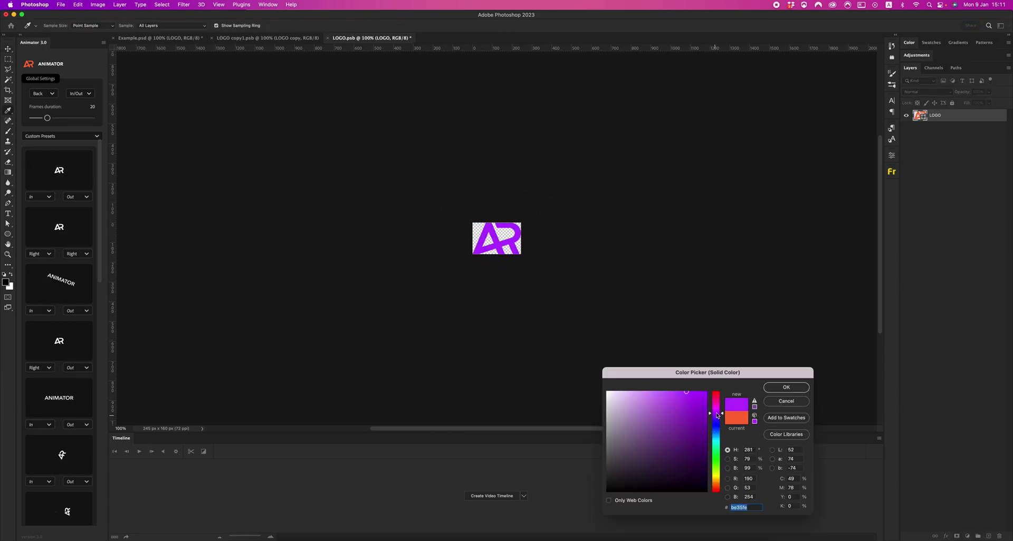
pyautogui.click(786, 388)
pyautogui.press('super+s')
pyautogui.press('super+w')
pyautogui.moveTo(304, 449)
pyautogui.mouseDown()
pyautogui.moveTo(269, 449)
pyautogui.moveTo(289, 449)
pyautogui.mouseUp()
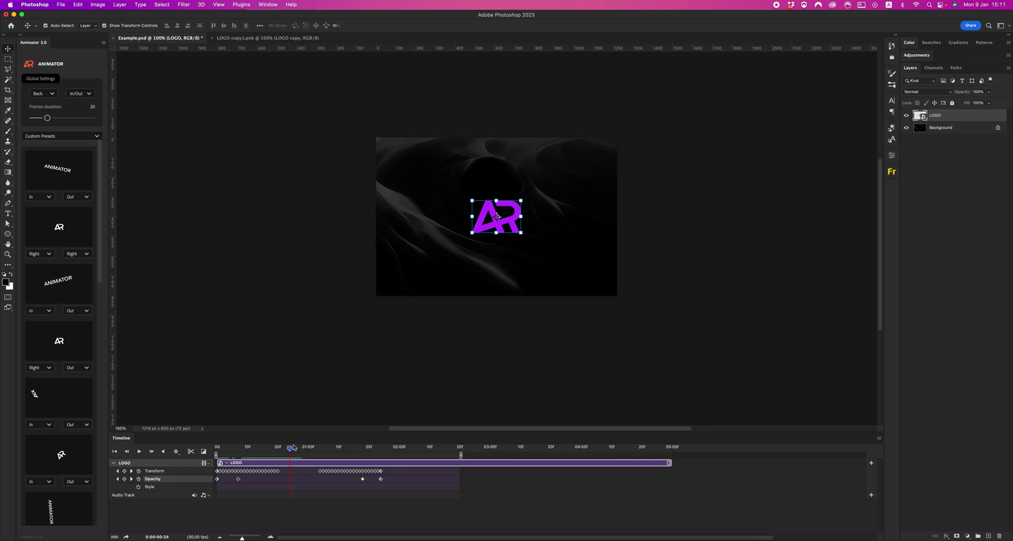
# Delete the old intro keyframes and return the playhead to the first frame
pyautogui.press('Delete')
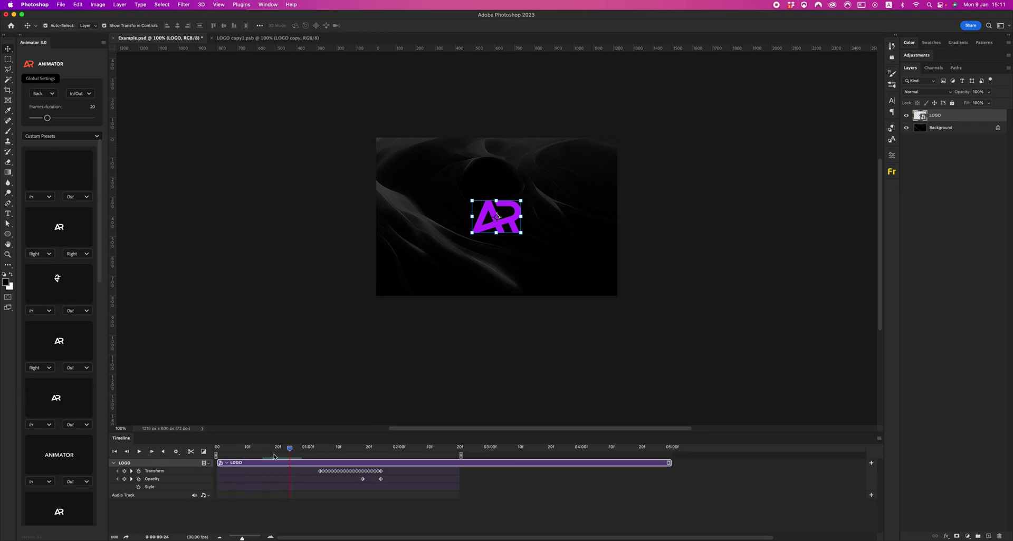
pyautogui.moveTo(290, 450); pyautogui.dragTo(217, 449)
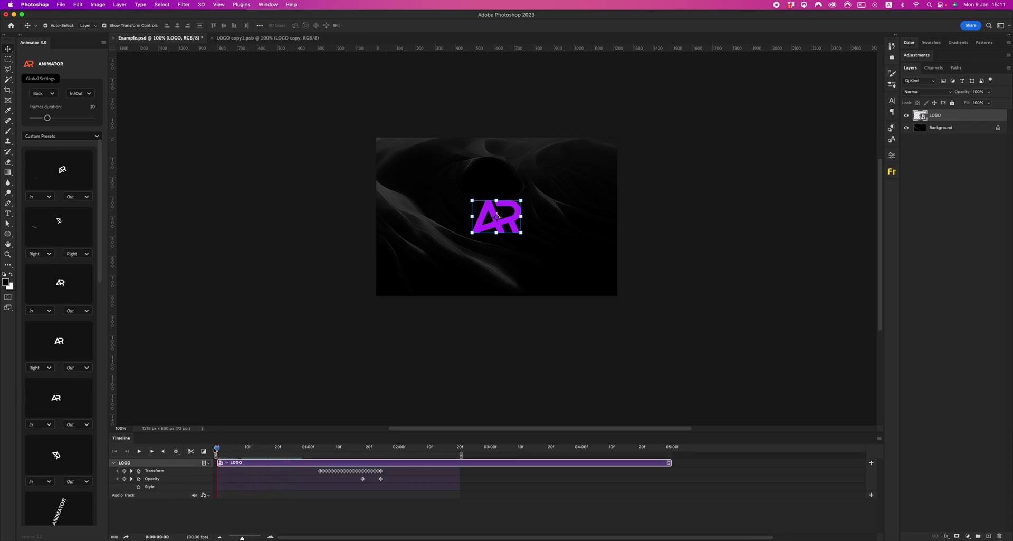
pyautogui.scroll(-2, 65, 382)
pyautogui.scroll(-1, 64, 382)
pyautogui.scroll(-1, 64, 382)
pyautogui.scroll(-1, 64, 381)
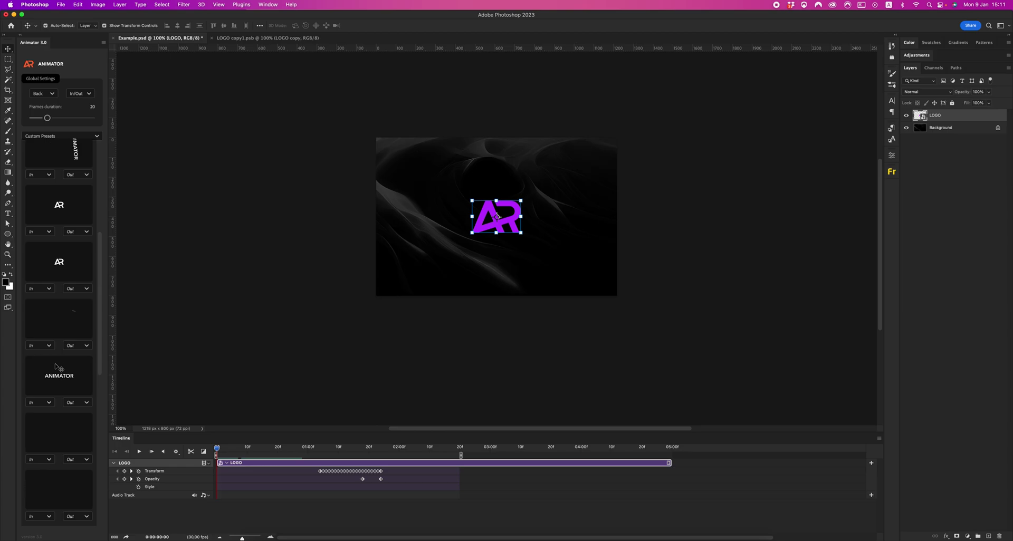
pyautogui.scroll(-1, 57, 369)
pyautogui.scroll(-1, 57, 367)
pyautogui.scroll(-1, 58, 363)
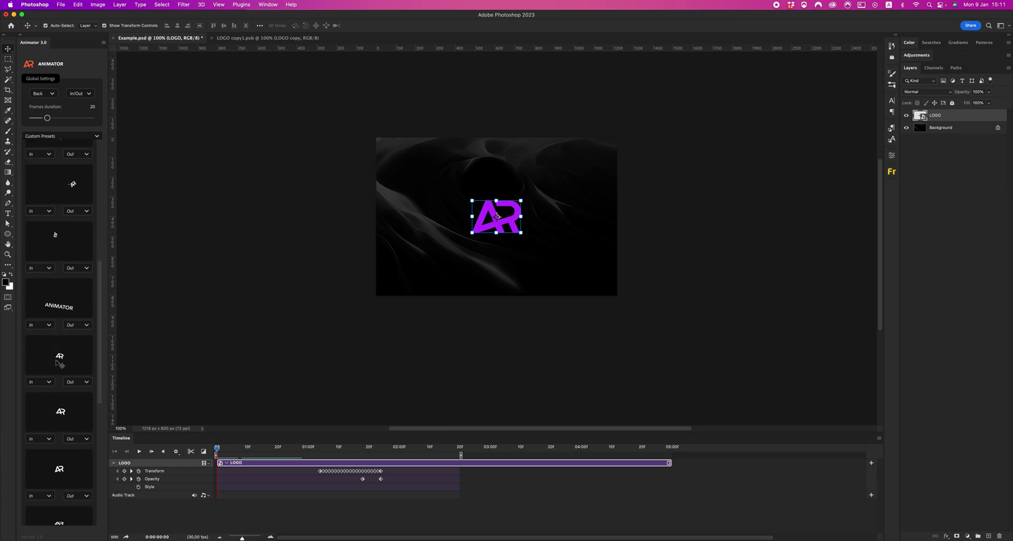
pyautogui.scroll(-1, 58, 363)
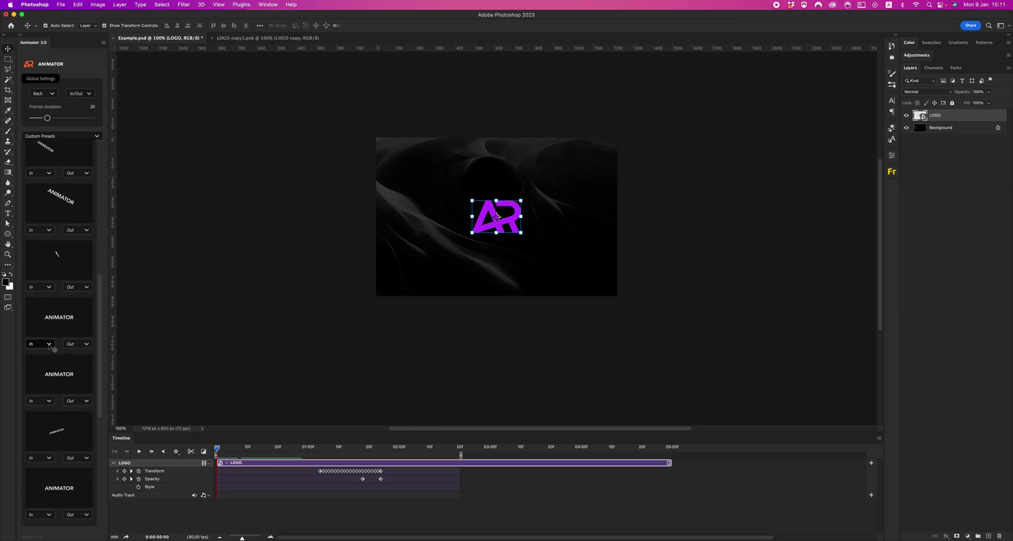
# Apply the S0 intro animation from the Animator presets
pyautogui.click(48, 344)
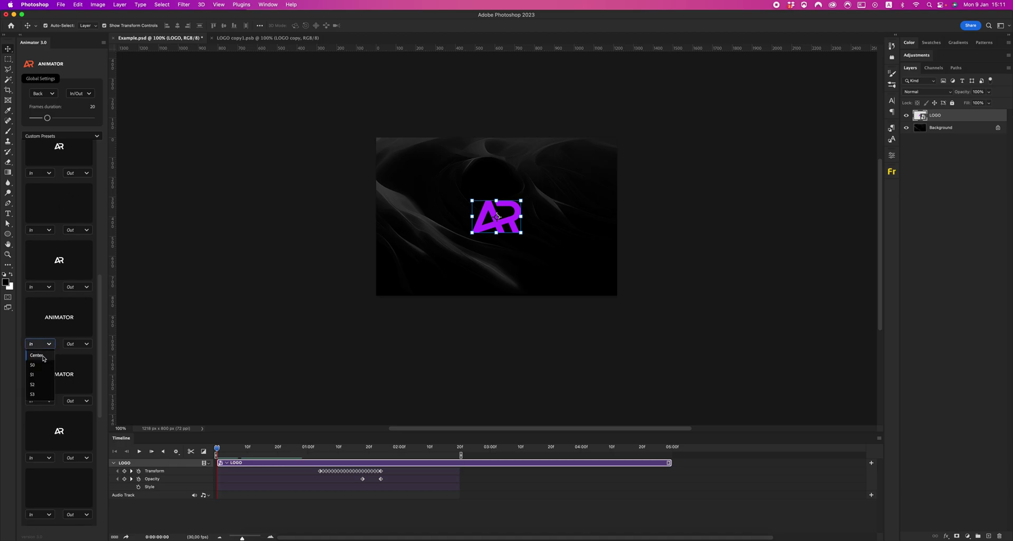
pyautogui.click(41, 365)
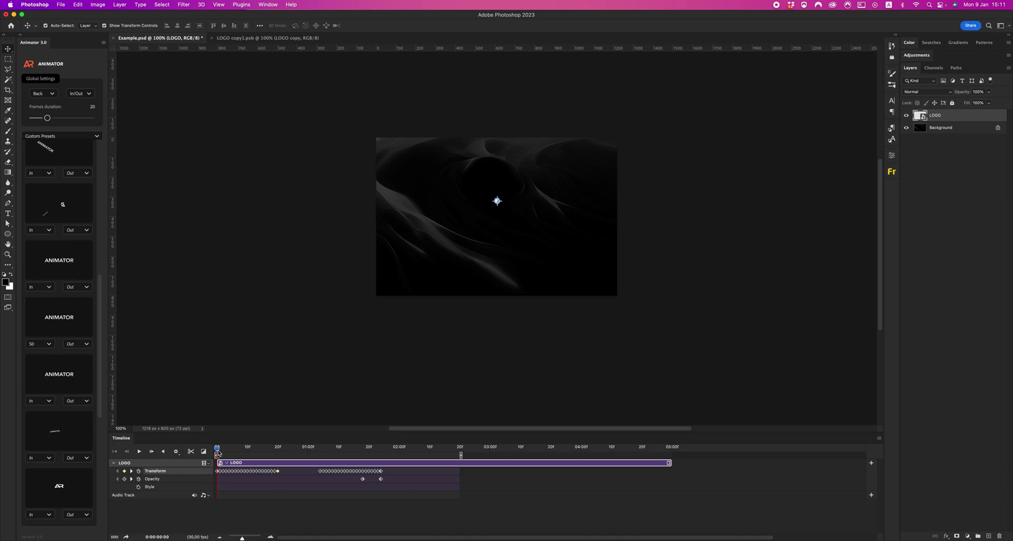
pyautogui.moveTo(217, 448)
pyautogui.mouseDown()
pyautogui.moveTo(232, 448)
pyautogui.moveTo(217, 448)
pyautogui.mouseUp()
# Key opacity at the first frame, nudge the second key later, and set 0% opacity
pyautogui.click(125, 479)
pyautogui.moveTo(232, 481); pyautogui.dragTo(250, 480)
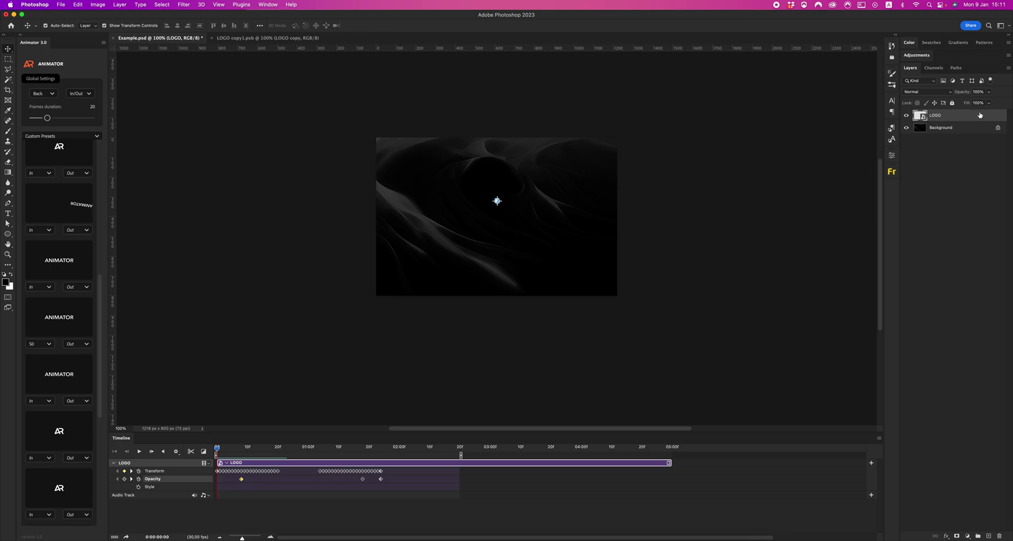
pyautogui.click(985, 102)
pyautogui.click(178, 455)
pyautogui.press('space')
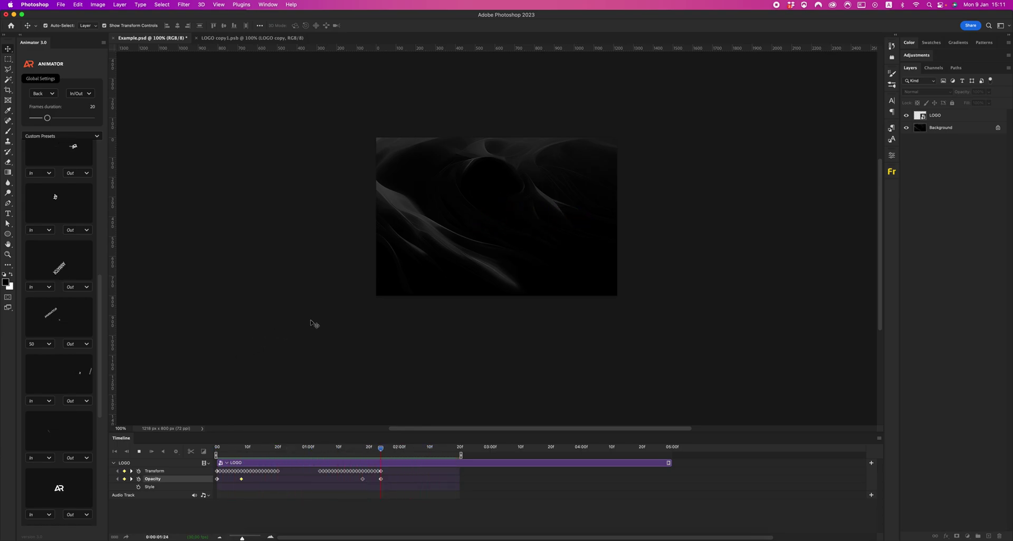
pyautogui.press('space')
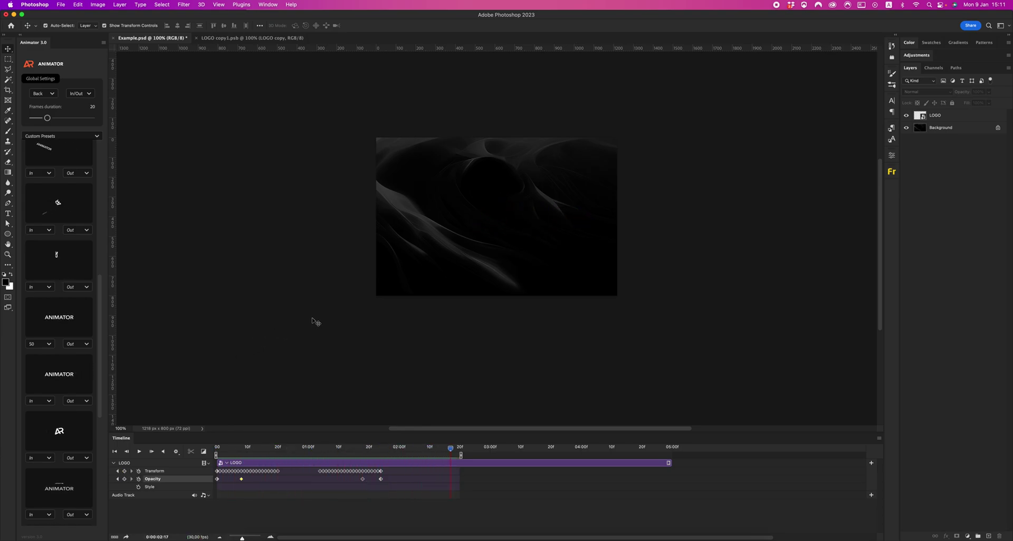